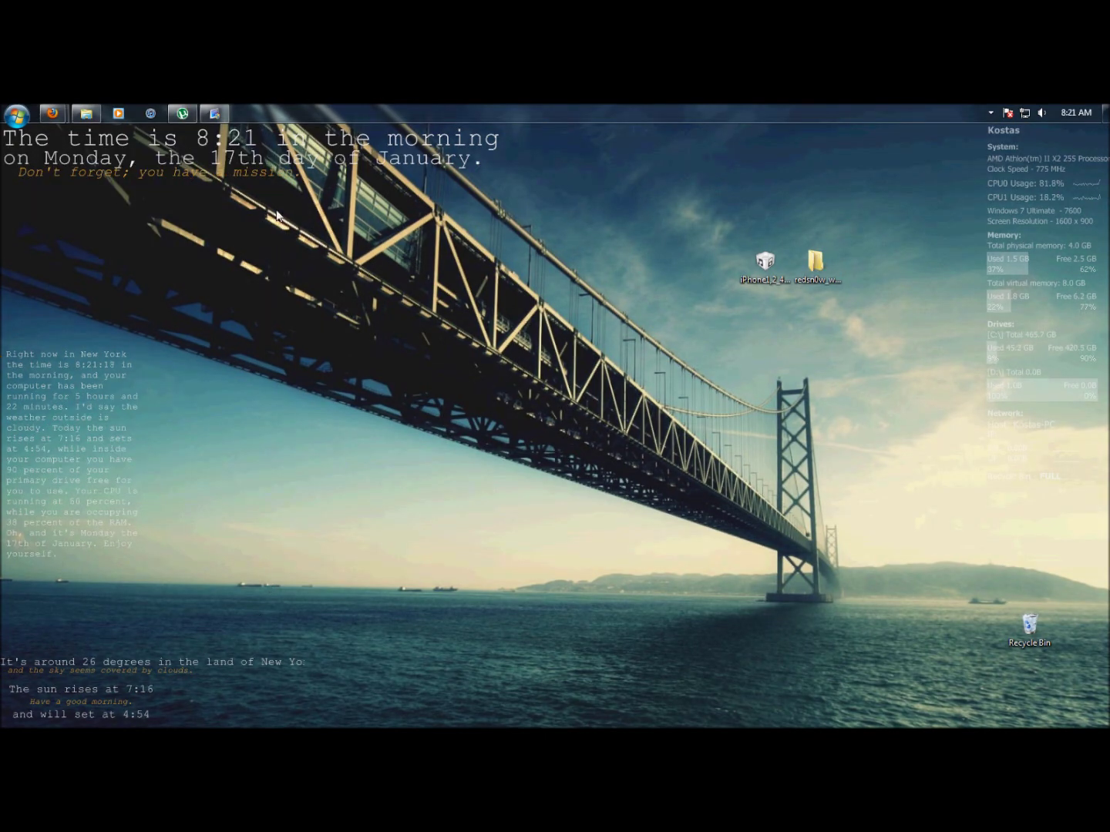
Bring up the redsn0w download page and highlight the redsn0w_win_0.9.6b5.zip file name
mouse_move(51, 114)
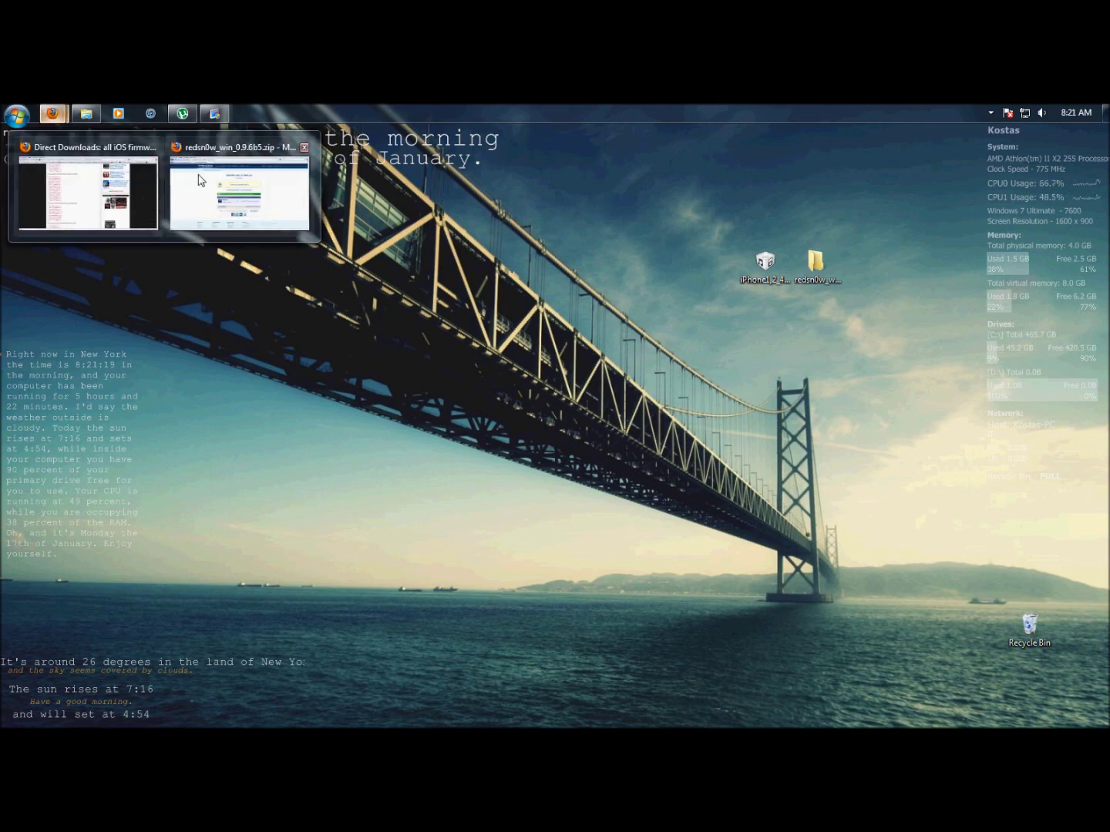
left_click(199, 175)
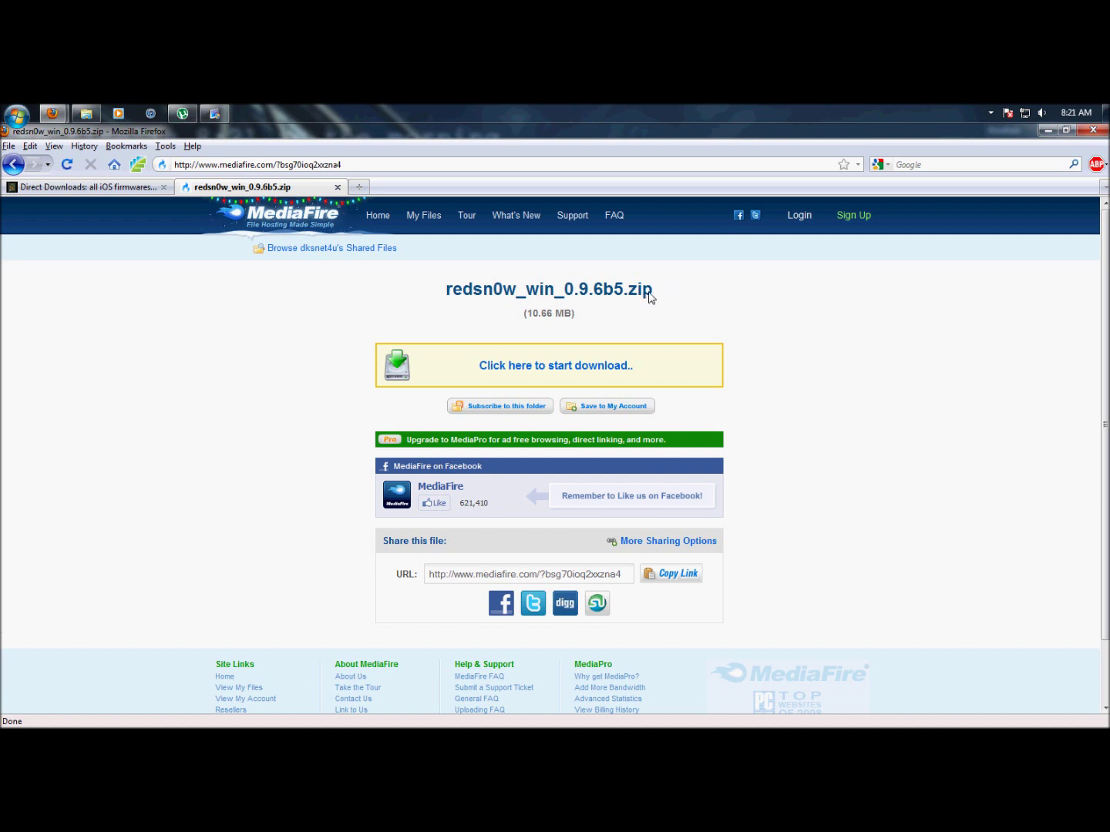
left_click_drag(649, 295, 438, 297)
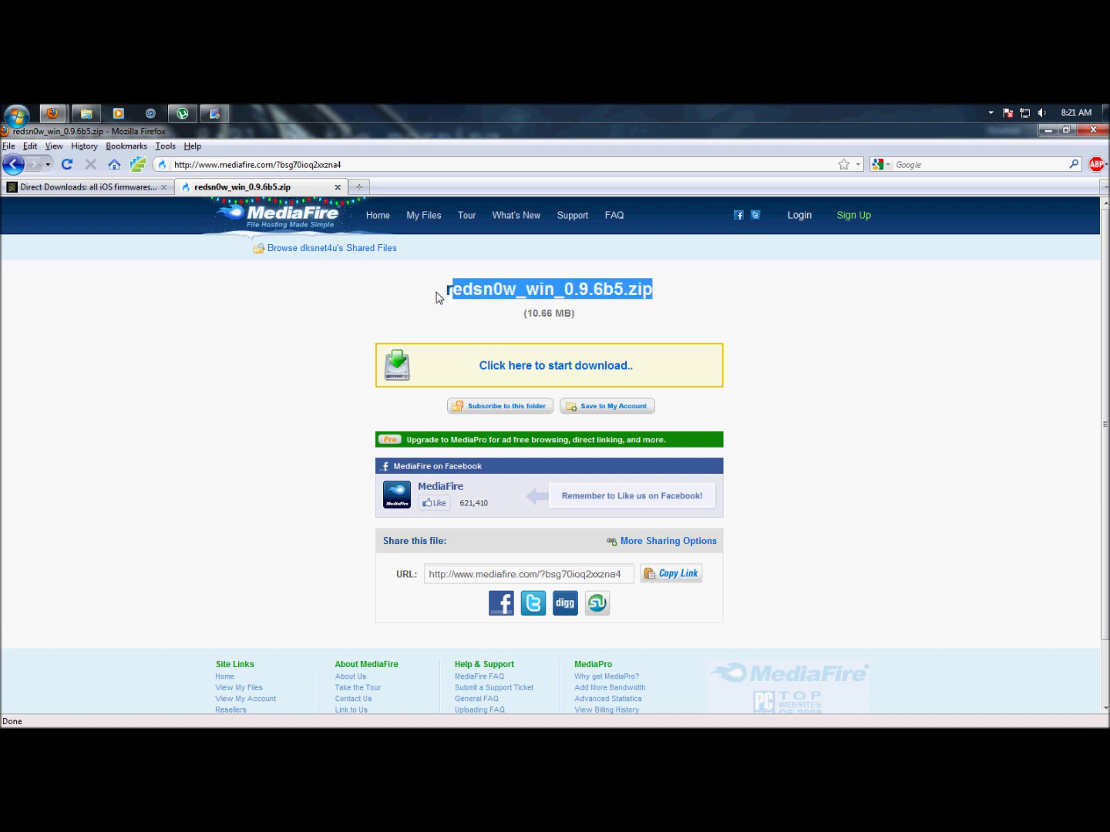
left_click(437, 297)
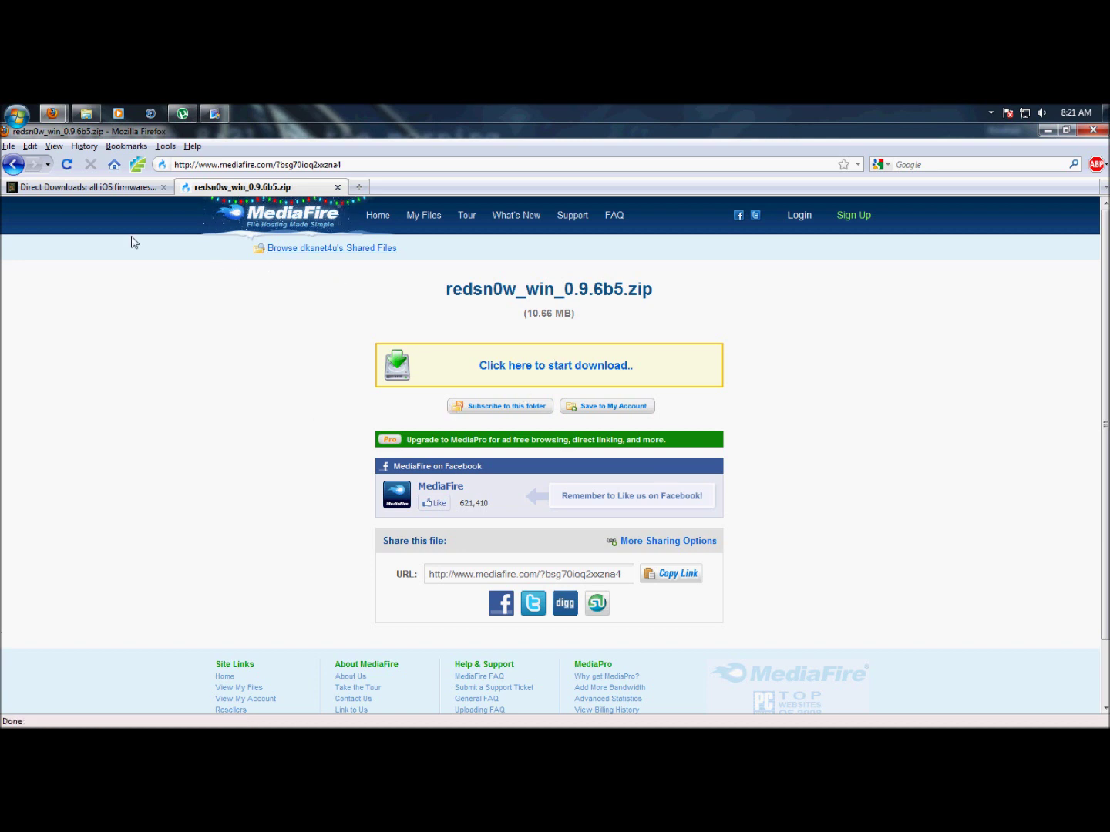
Point out the iPhone 3G v4.1 firmware on the iOS firmware page, then minimize Firefox
left_click(79, 187)
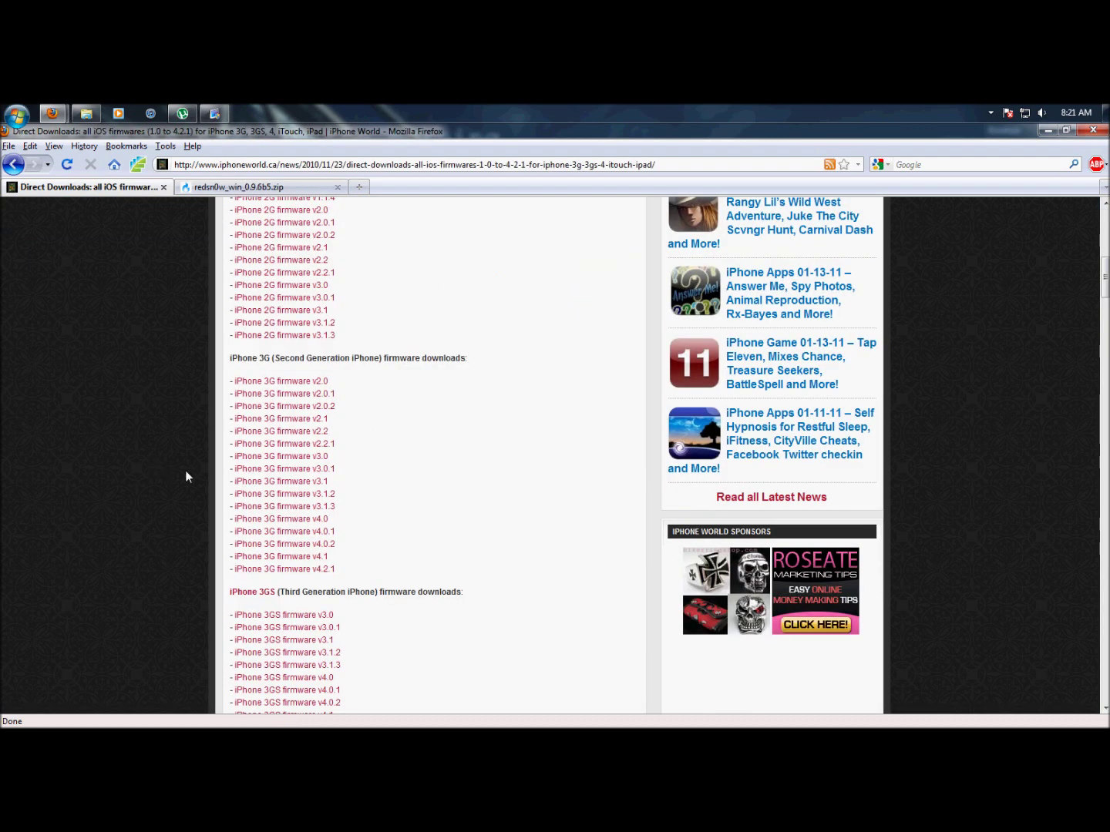
scroll(239, 587, "up", 2)
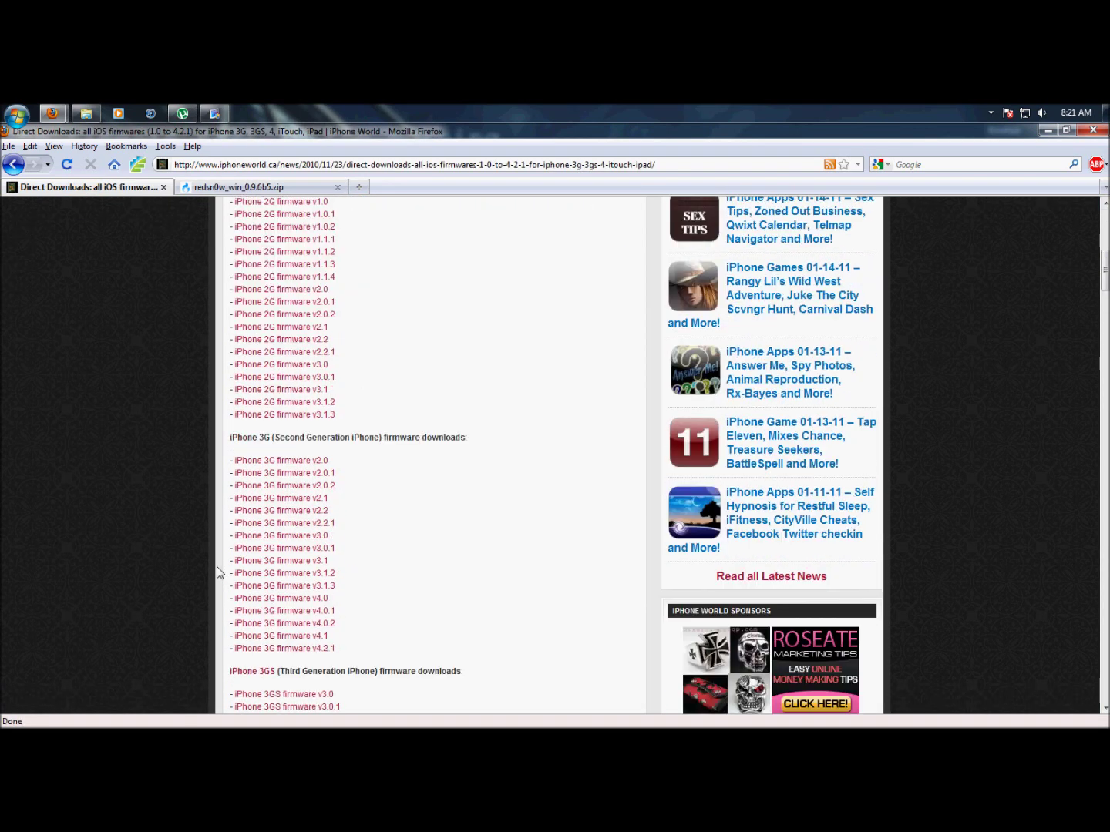
scroll(235, 573, "down", 2)
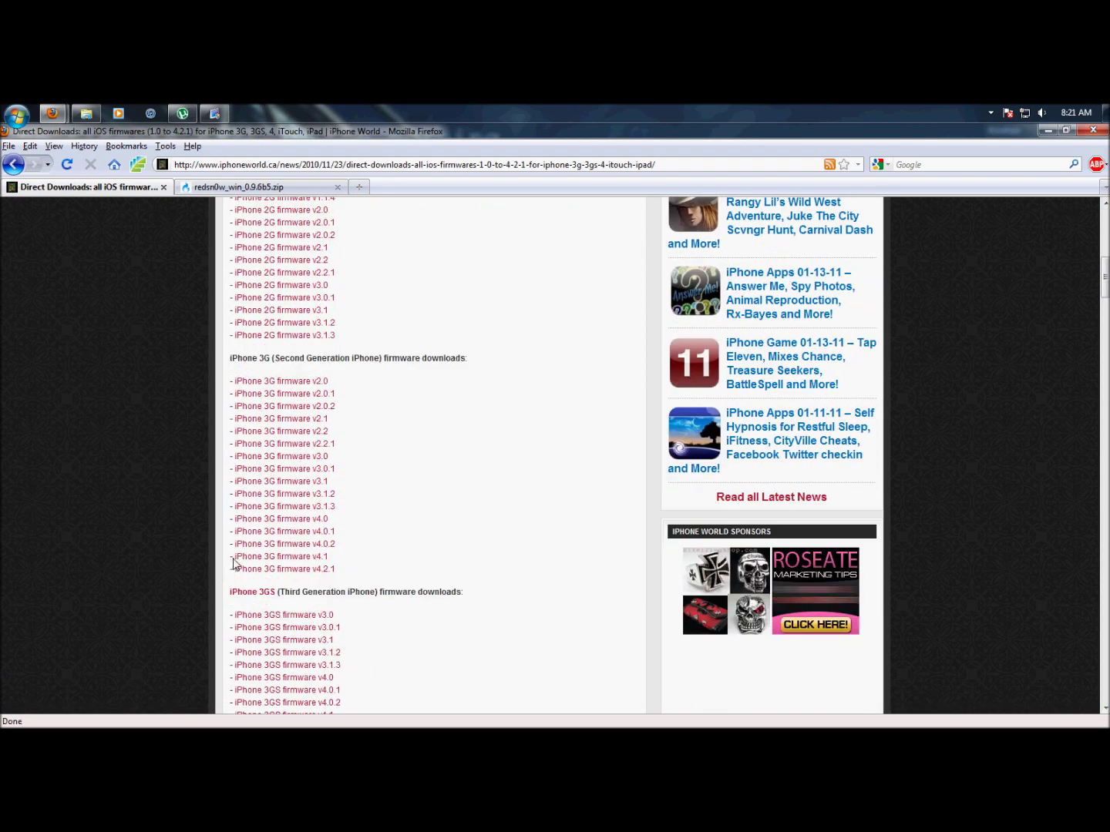
mouse_move(237, 558)
left_mouse_down()
mouse_move(327, 566)
mouse_move(224, 561)
left_mouse_up()
left_click(135, 556)
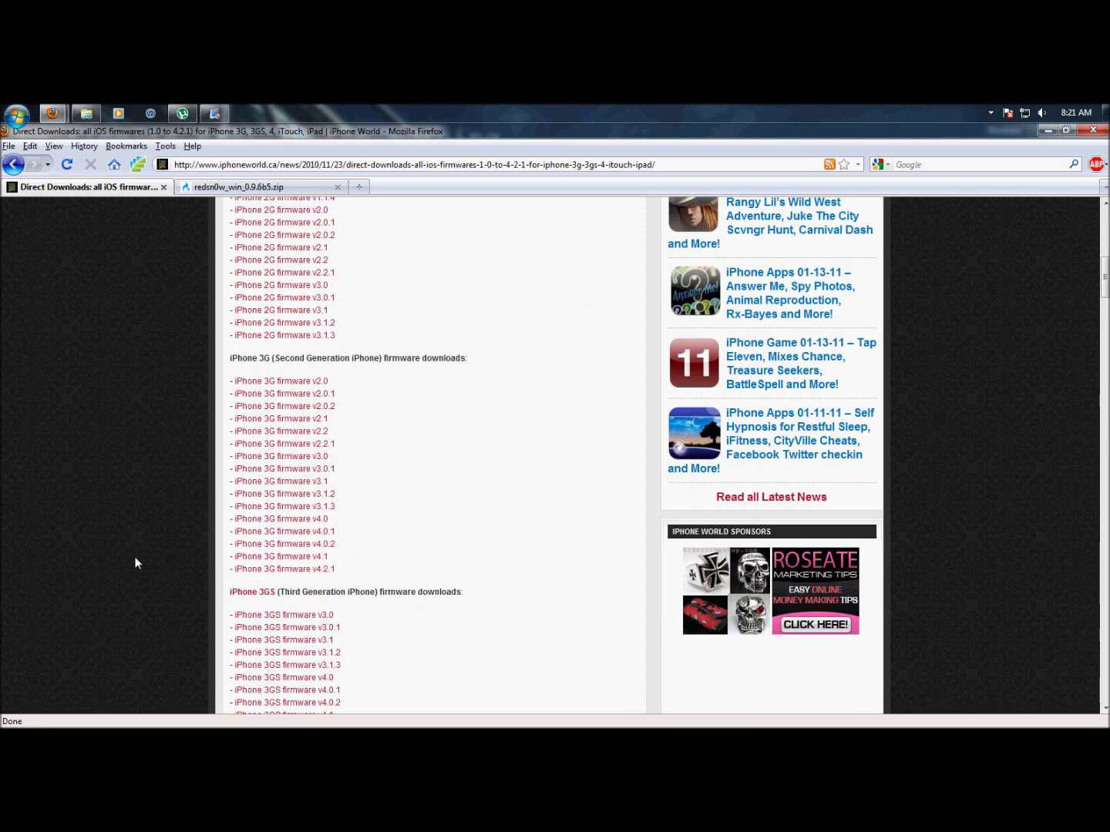
left_click(1048, 131)
left_click(814, 266)
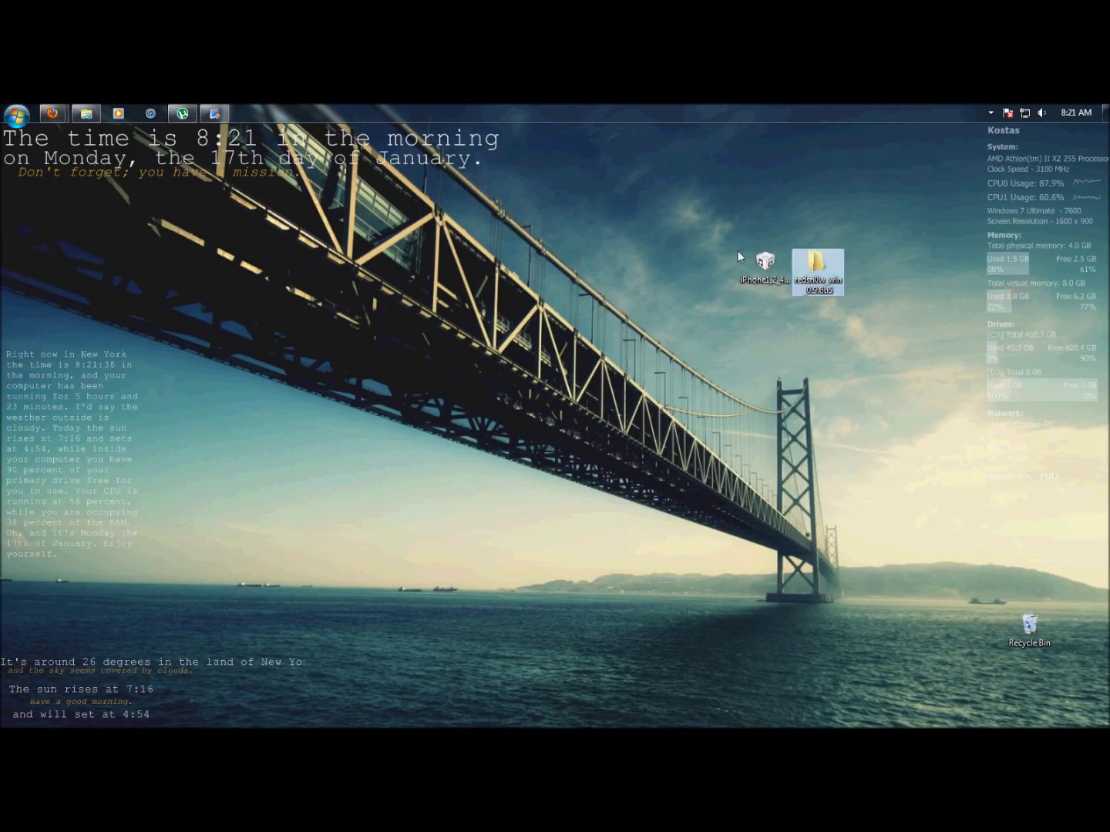
Set the redsn0w application to Windows XP (Service Pack 3) compatibility mode
double_click(817, 282)
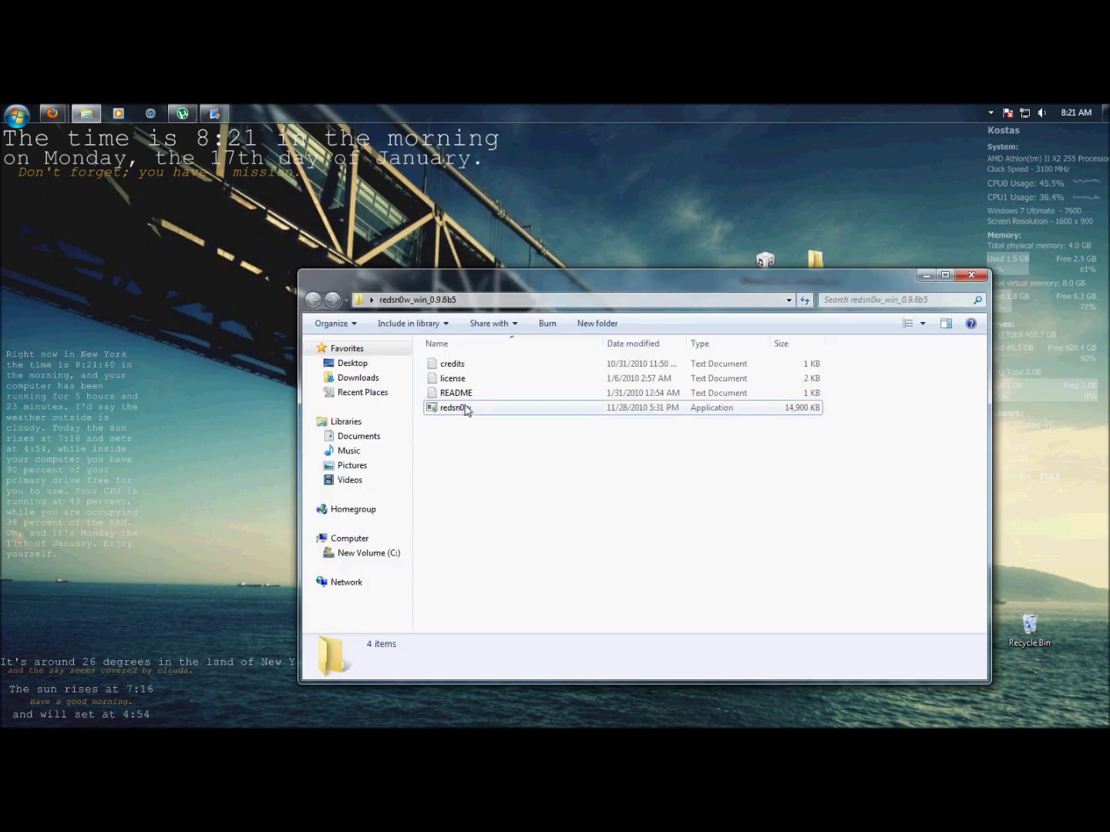
right_click(465, 406)
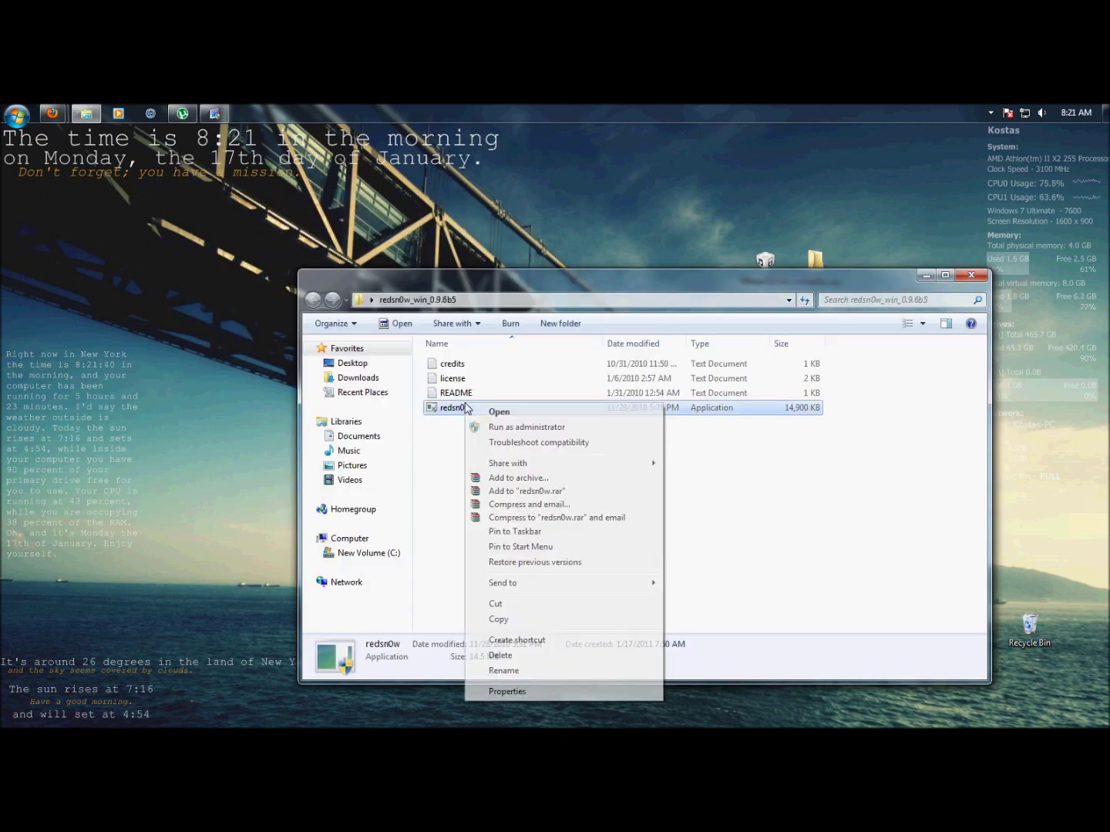
left_click(532, 692)
left_click(533, 402)
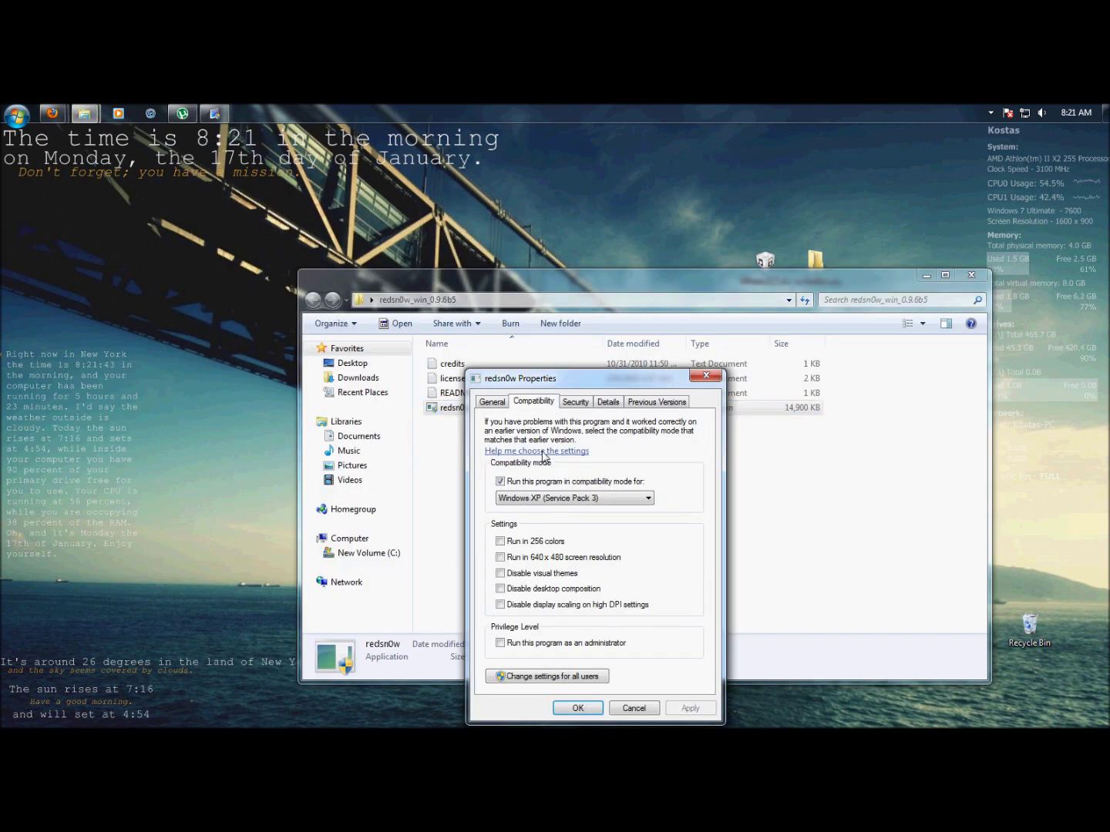
left_click(501, 481)
left_click(577, 707)
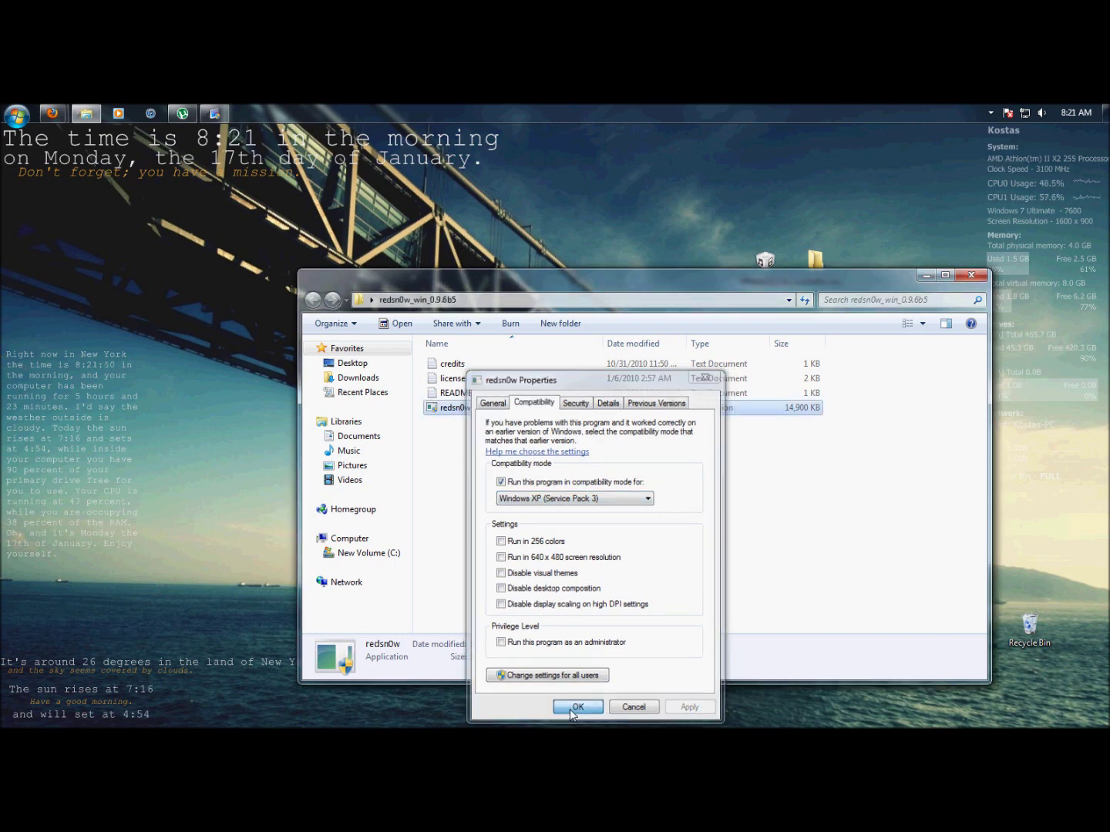
Run redsn0w as administrator and look for the iPhone firmware file
right_click(465, 415)
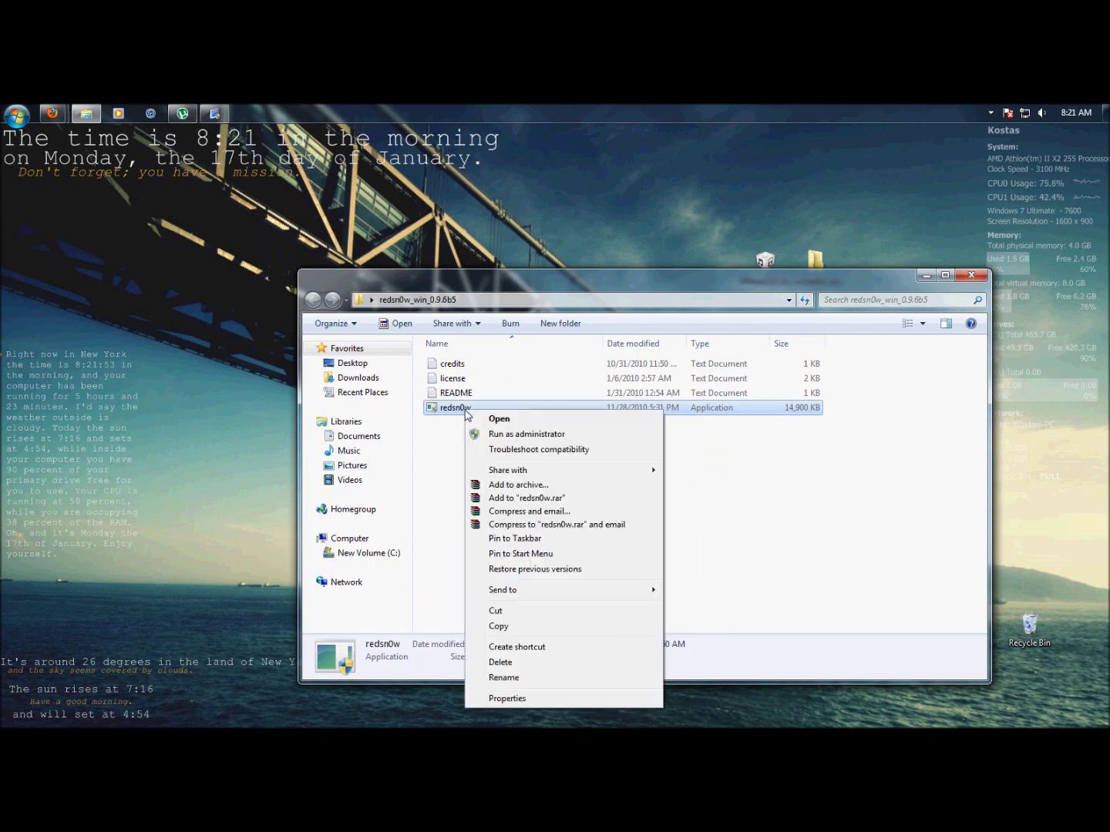
left_click(478, 436)
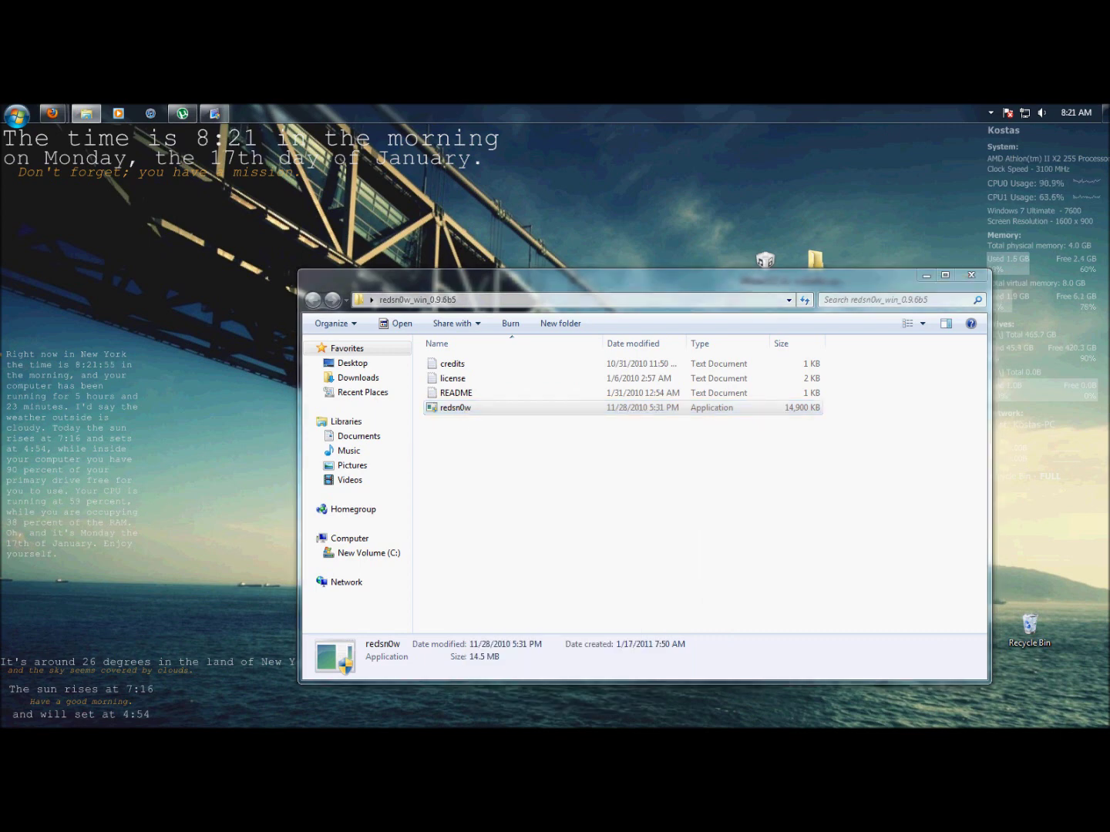
left_click(926, 275)
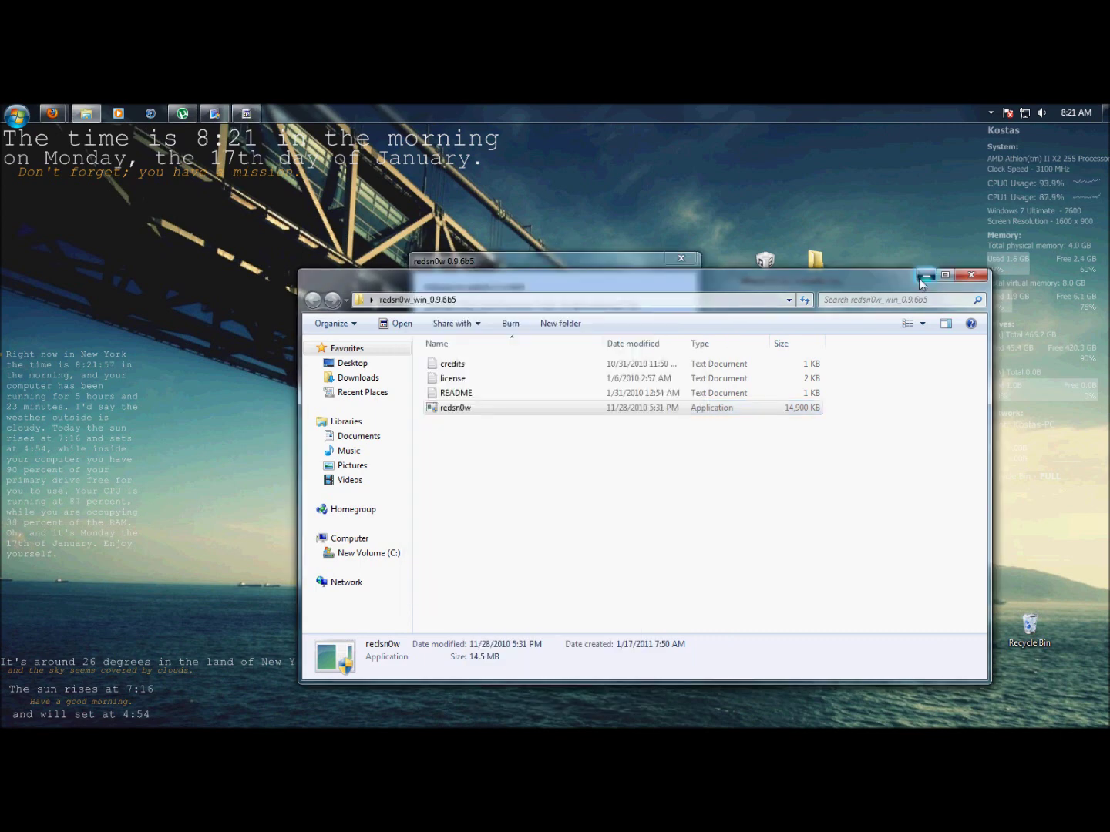
left_click(453, 542)
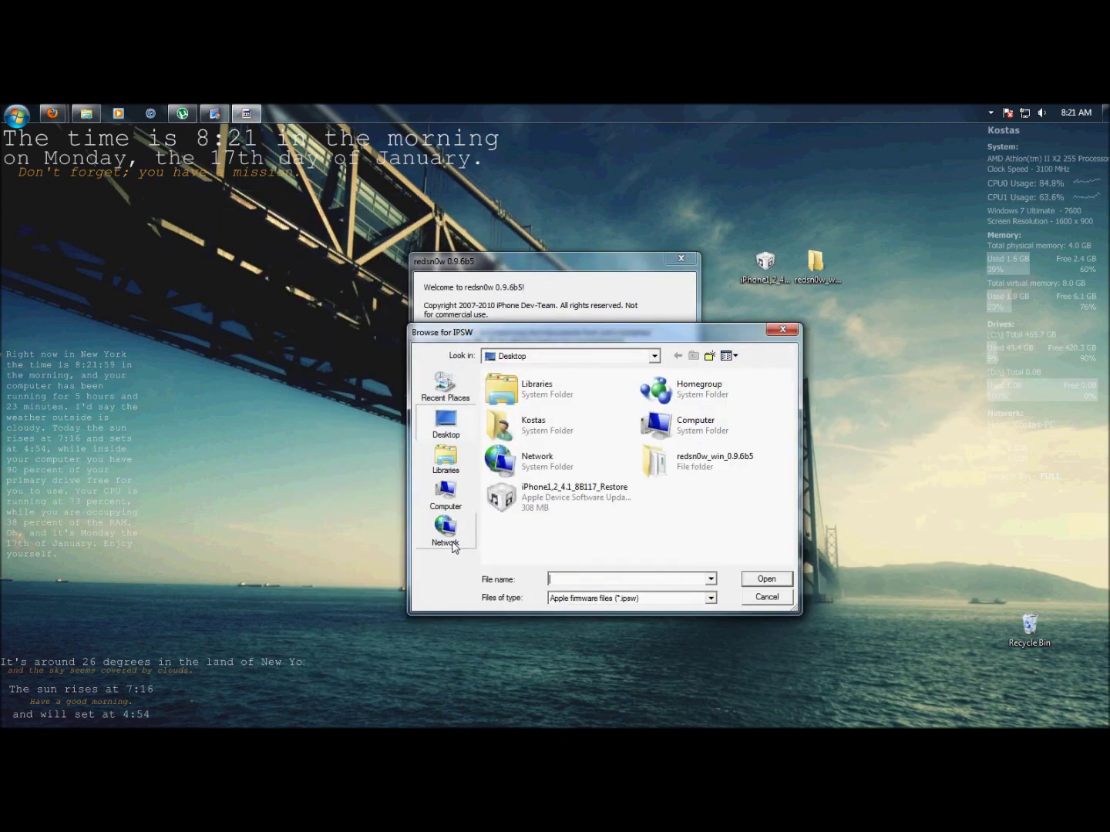
Load the iPhone1,2_4.1_8B117_Restore firmware, proceed to jailbreak options, and untick battery percentage
left_click(564, 502)
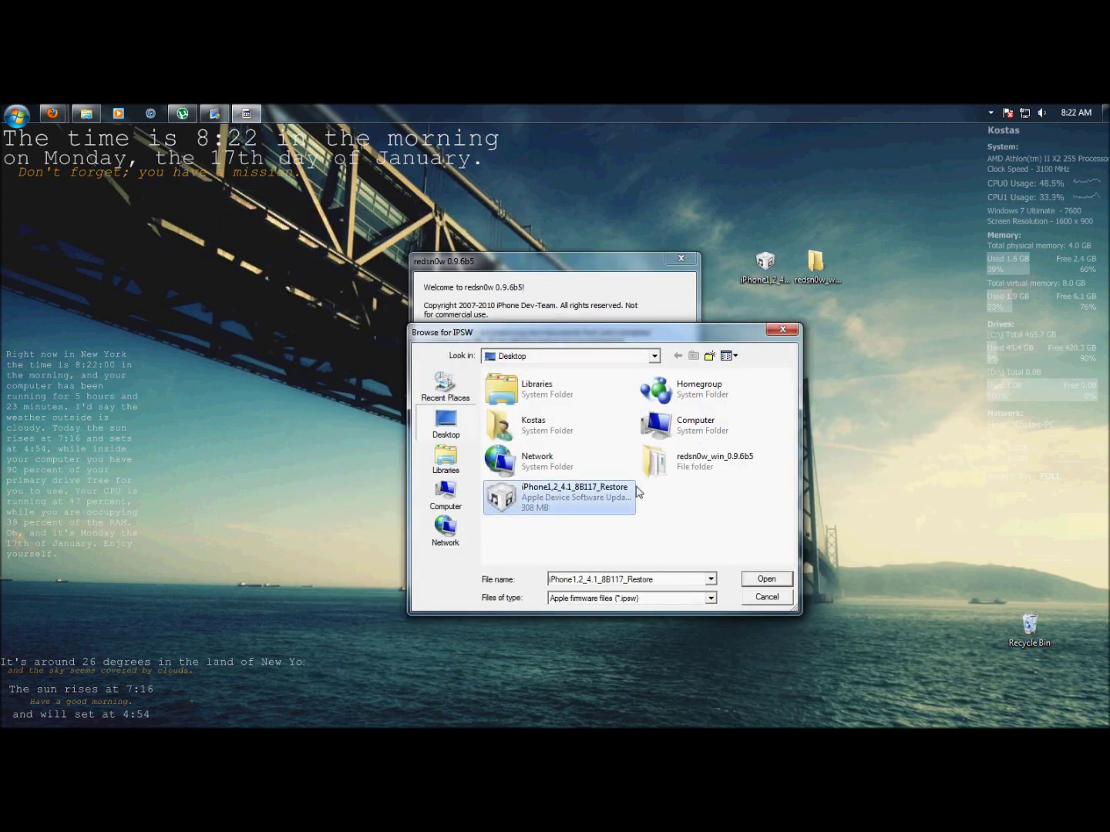
left_click(764, 578)
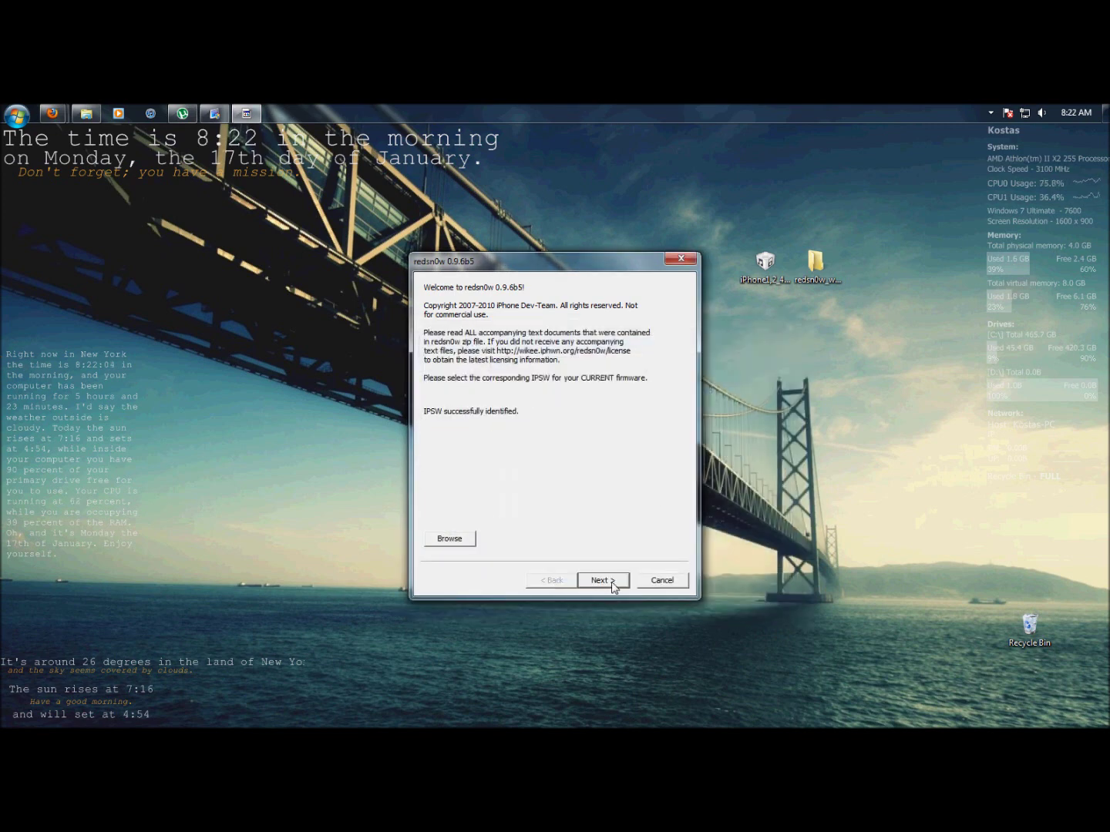
left_click(612, 586)
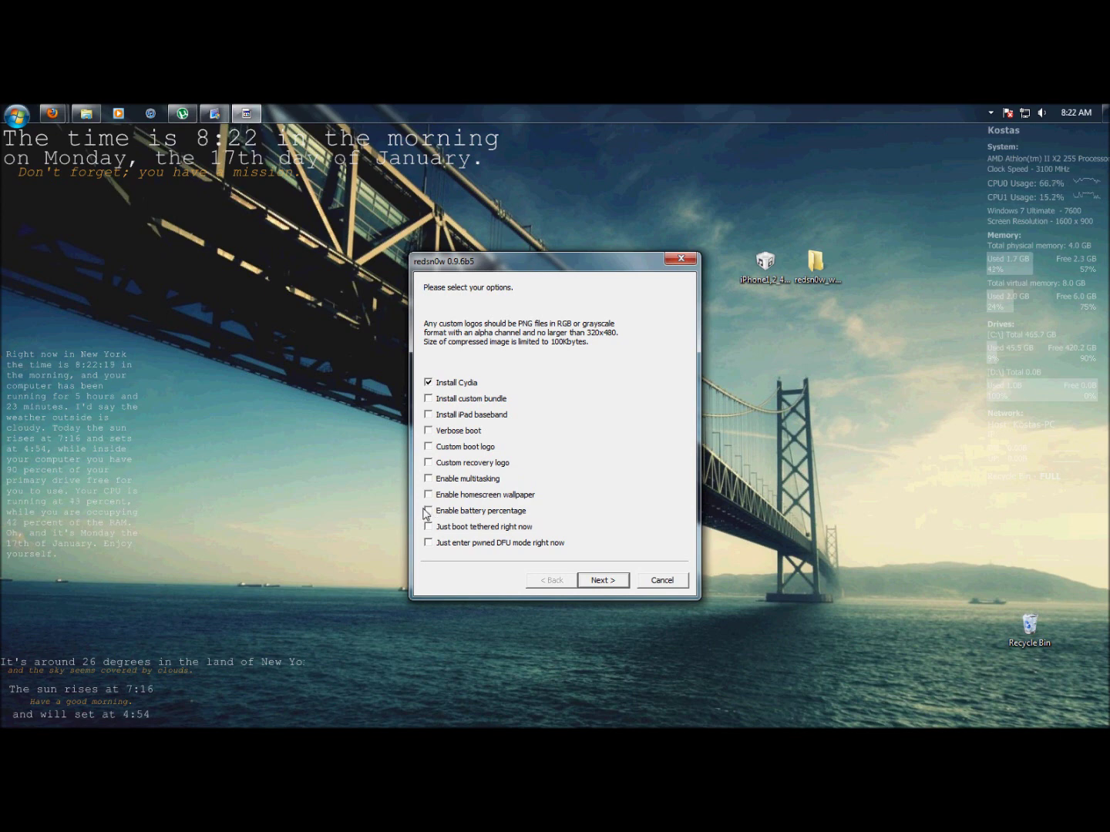
left_click(428, 513)
Re-enable battery percentage, confirm Install iPad baseband, and continue to the device instructions
left_click(429, 510)
left_click(429, 416)
left_click(532, 544)
left_click(603, 581)
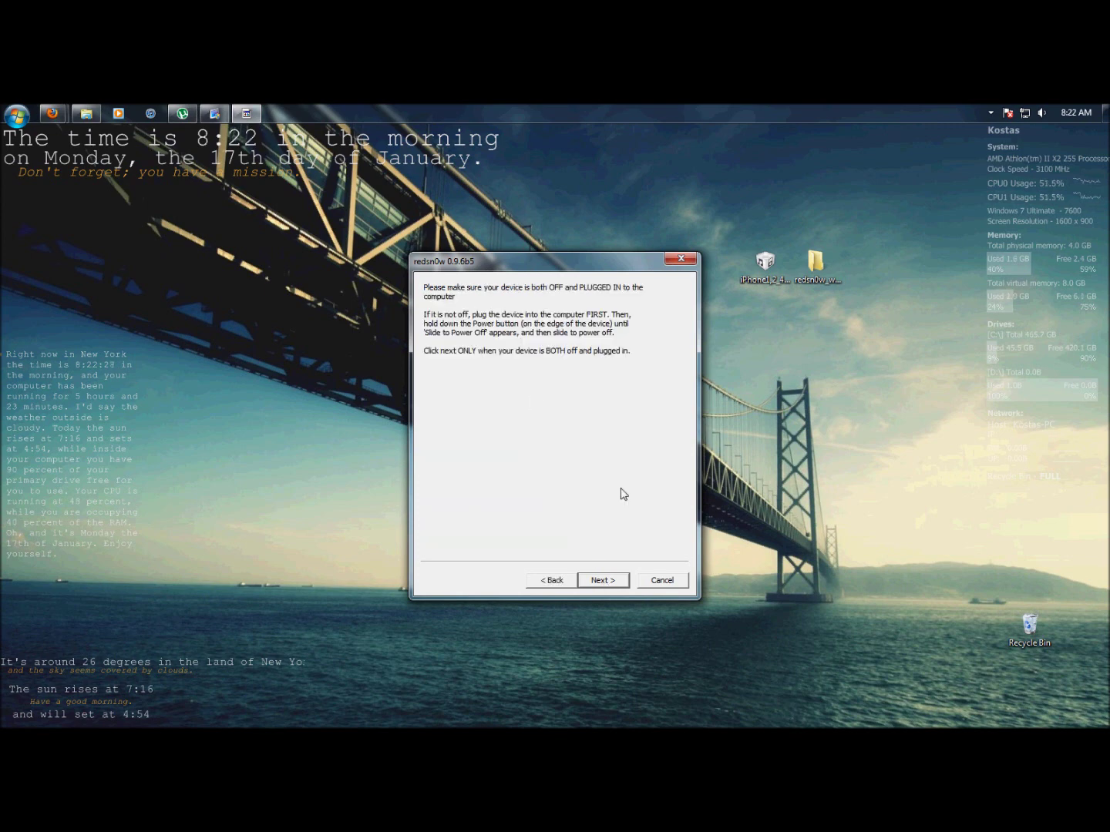
Put the iPhone into DFU mode, let the jailbreak run to Done, and finish
left_click(609, 584)
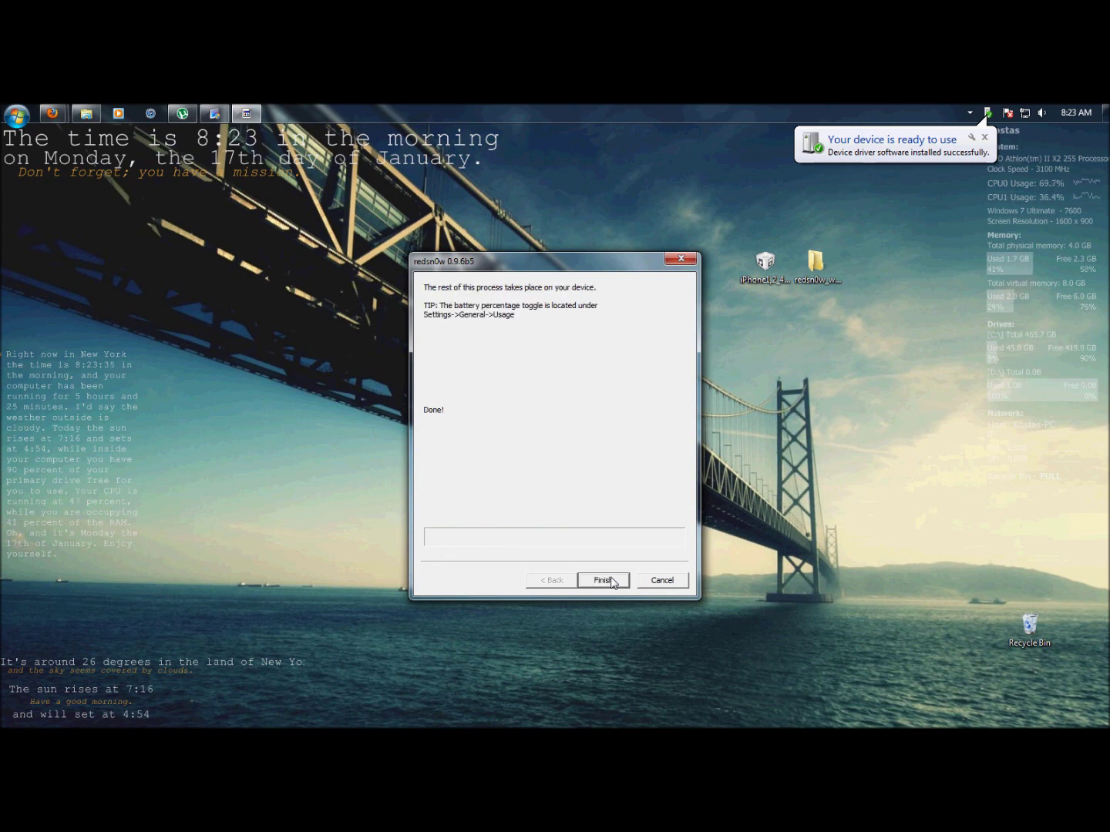
left_click(603, 580)
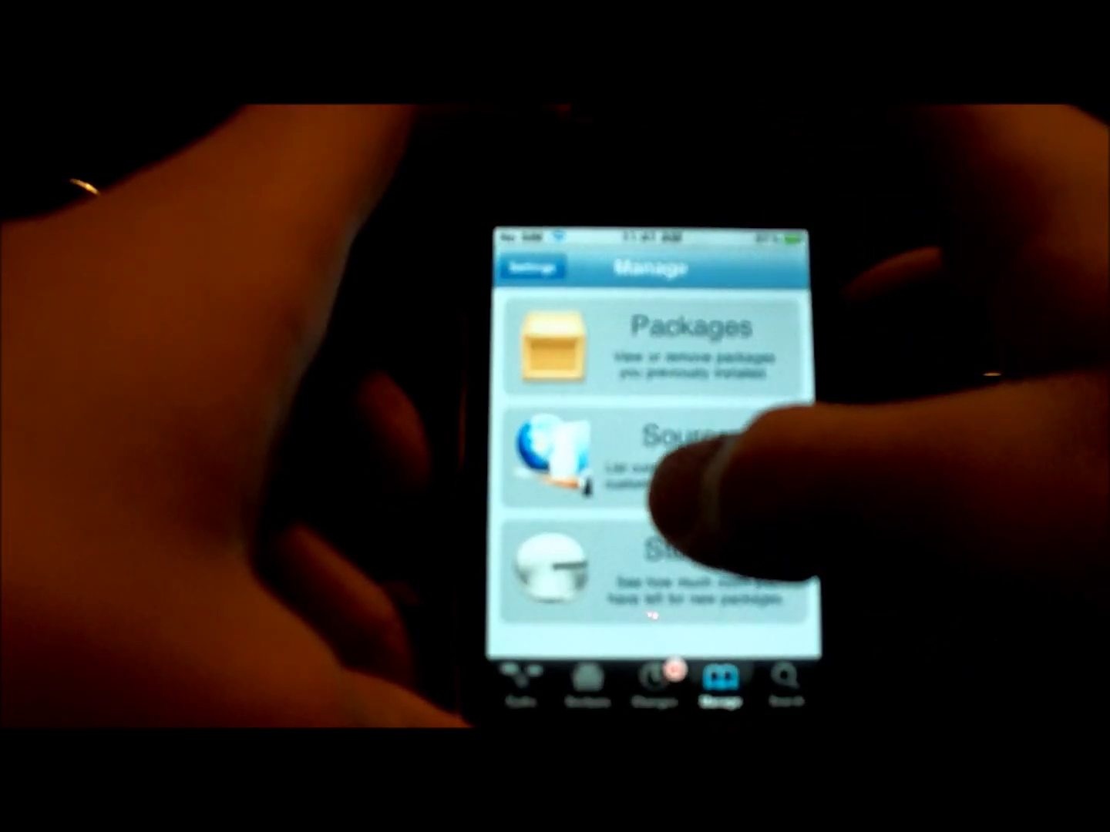
Open the Sources list from Cydia's Manage page
left_click(662, 454)
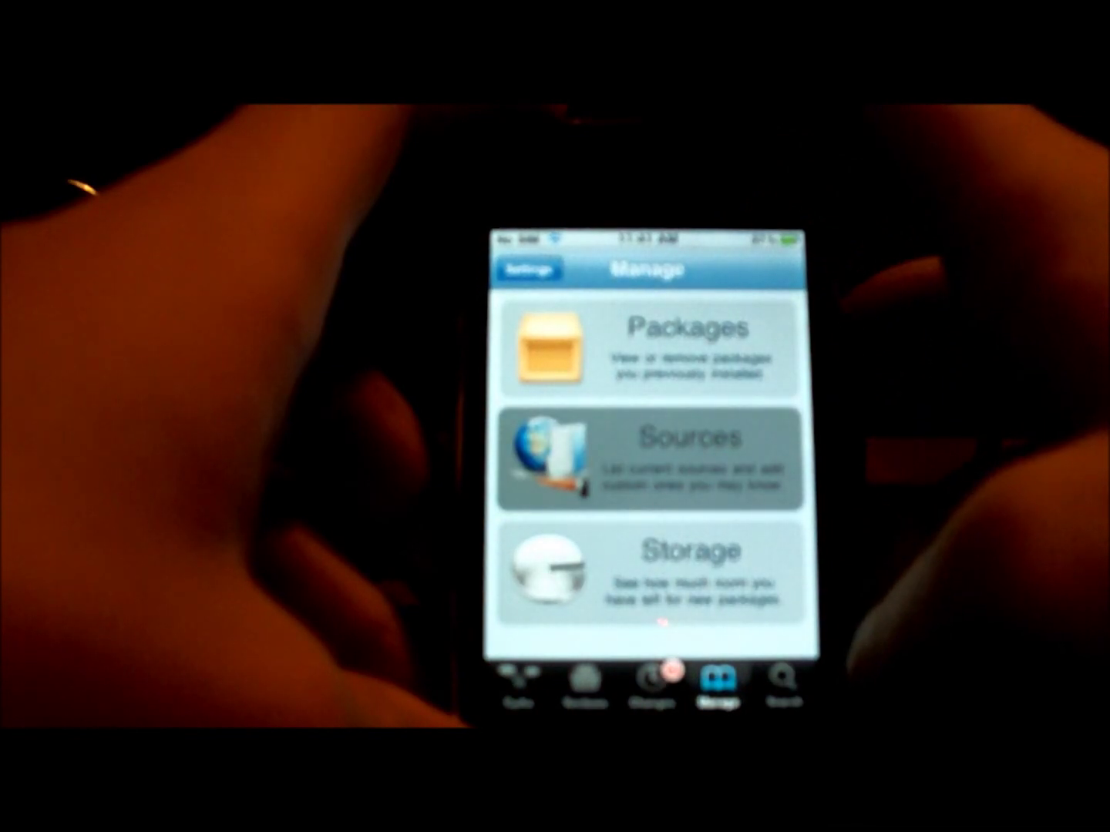